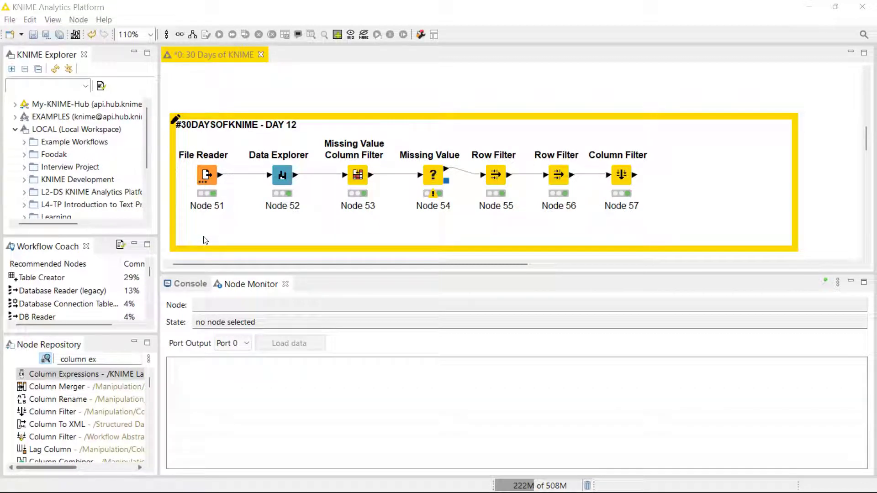
Add a Column Expressions node found with 'column ex' and connect Column Filter's output to it
left_click(585, 187)
left_click(114, 358)
key("BackSpace")
key("BackSpace")
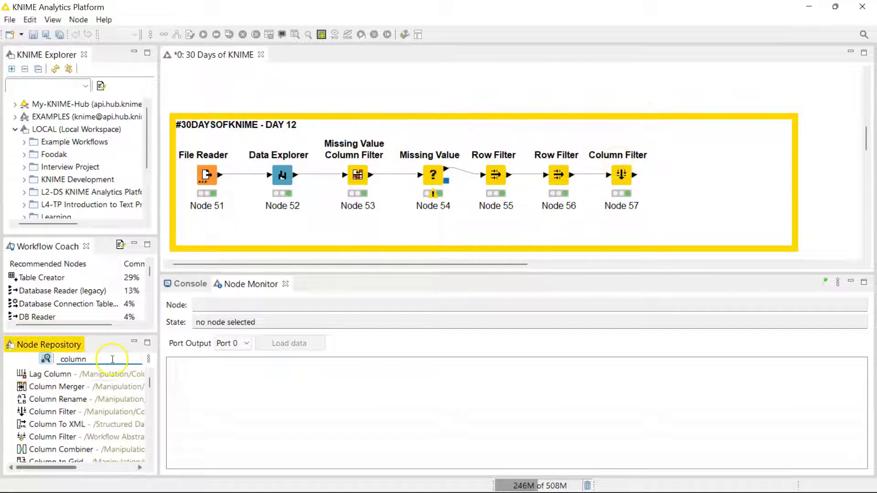
type("ex")
left_click_drag(94, 373, 677, 185)
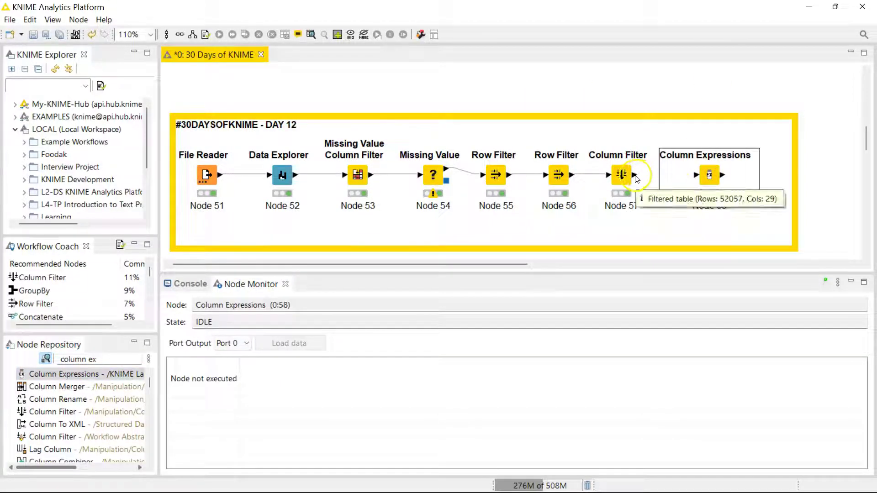
left_click_drag(634, 175, 696, 176)
left_click(711, 177)
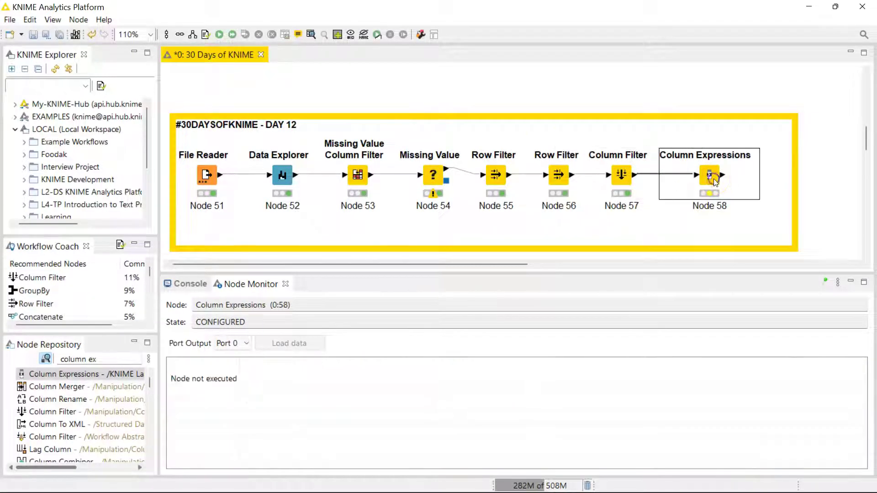
Preview the Column Filter output, then search the node repository for 'string man'
left_click(622, 176)
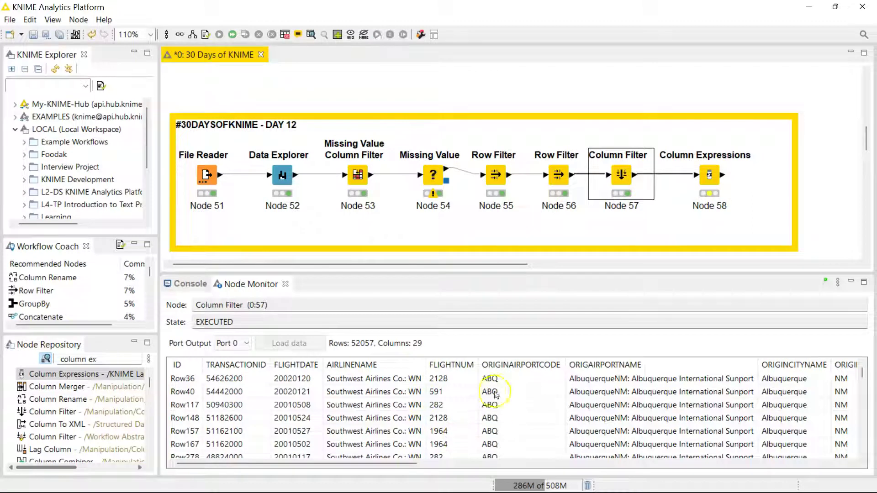
left_click(104, 361)
key("ctrl+a")
type("s")
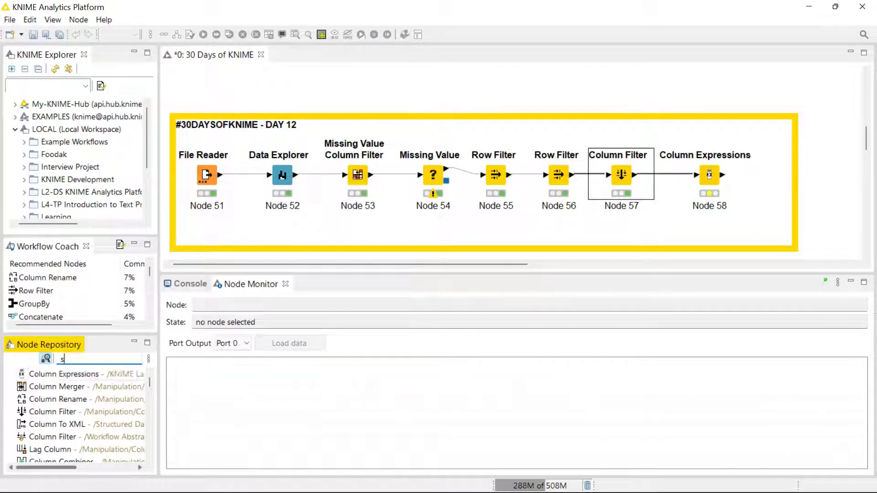
type("tring man")
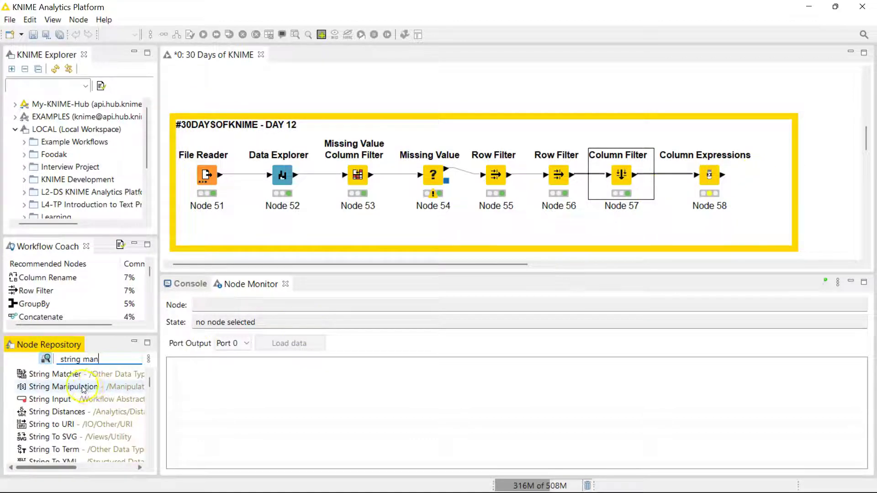
double_click(710, 175)
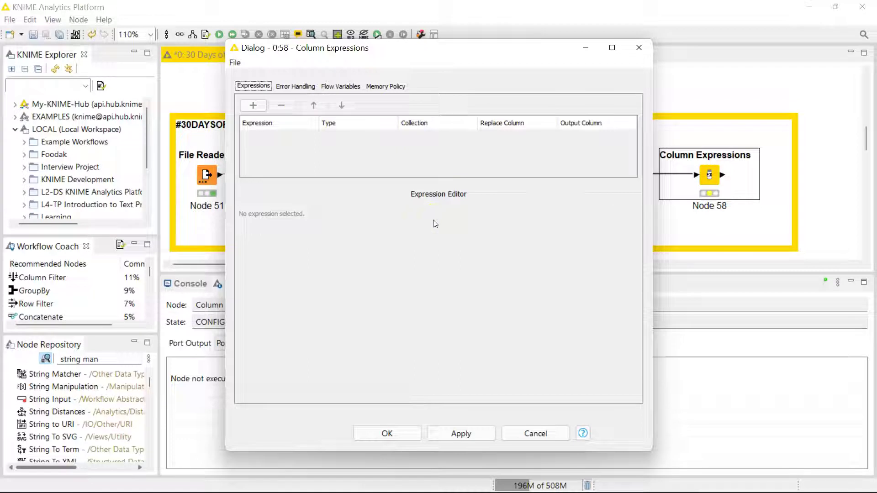
left_click(254, 106)
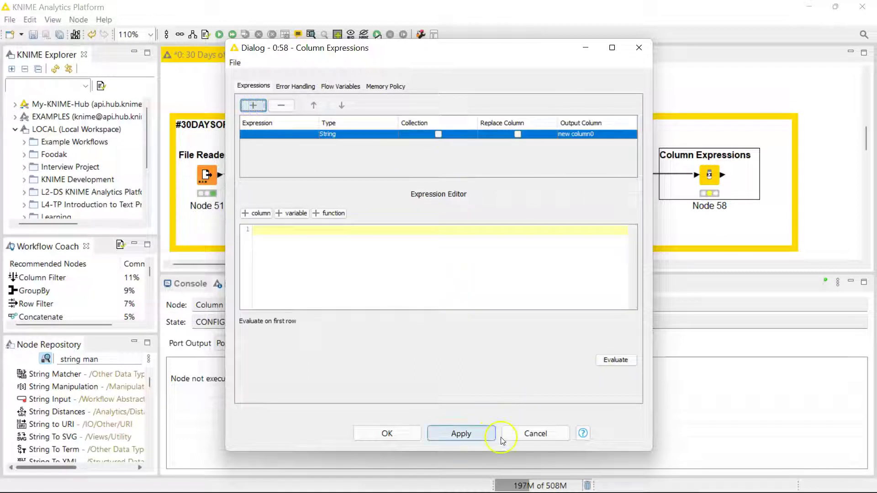
left_click(534, 434)
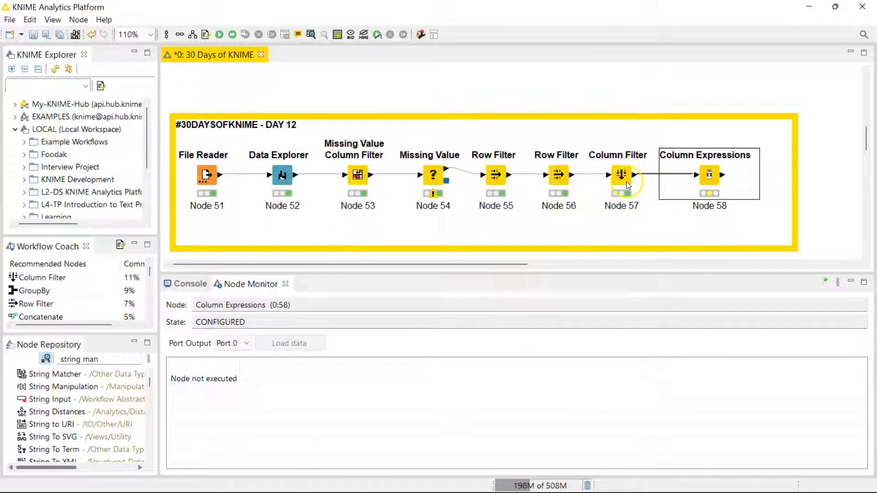
left_click(627, 182)
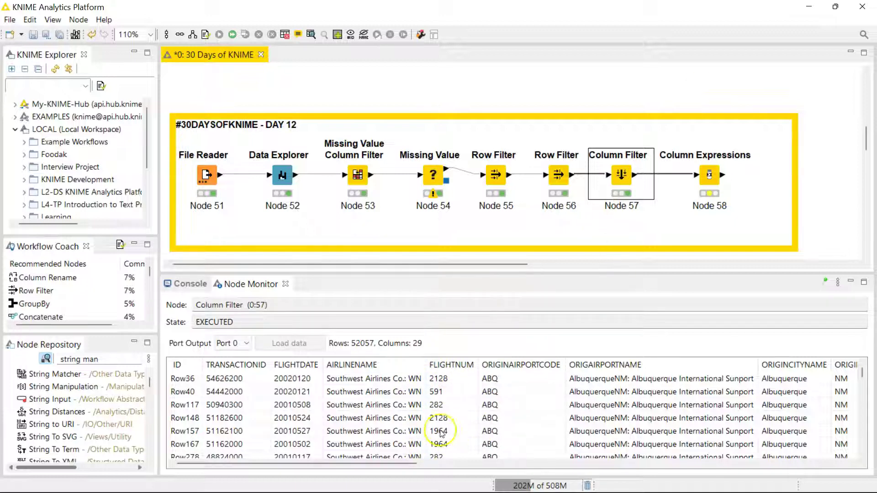
left_click(708, 180)
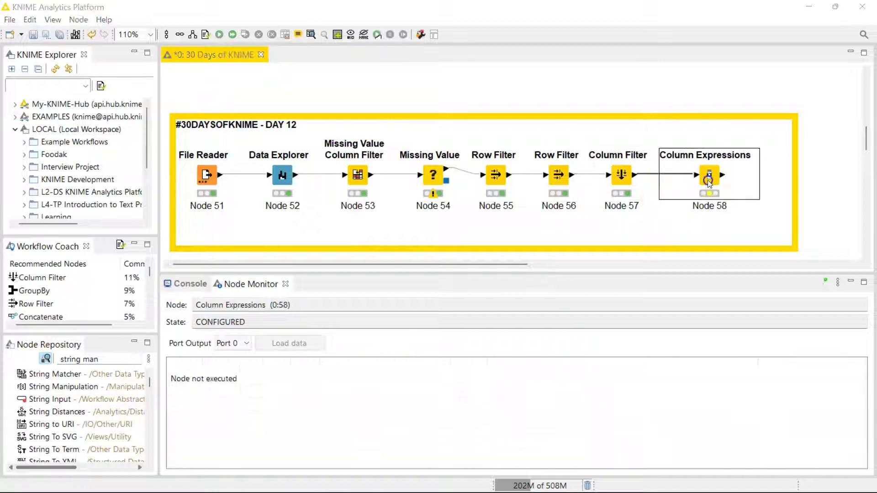
In the Column Expressions settings, add an expression row and clear its output column name
double_click(708, 180)
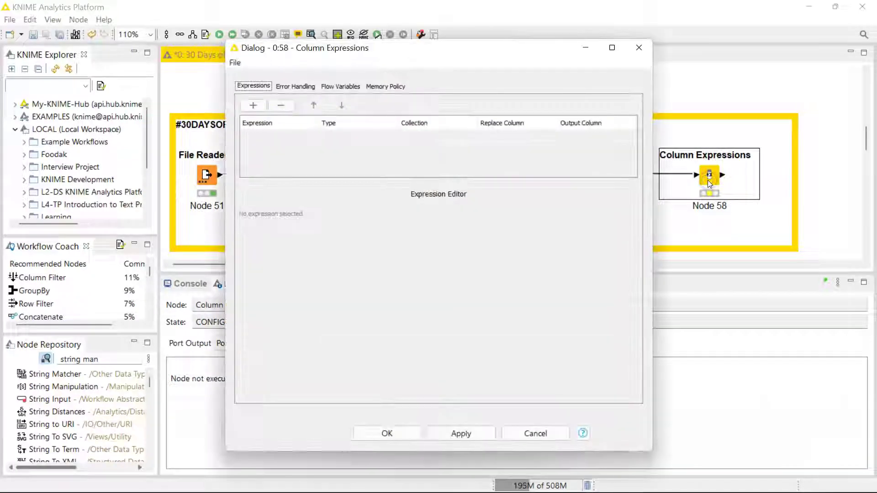
left_click(254, 106)
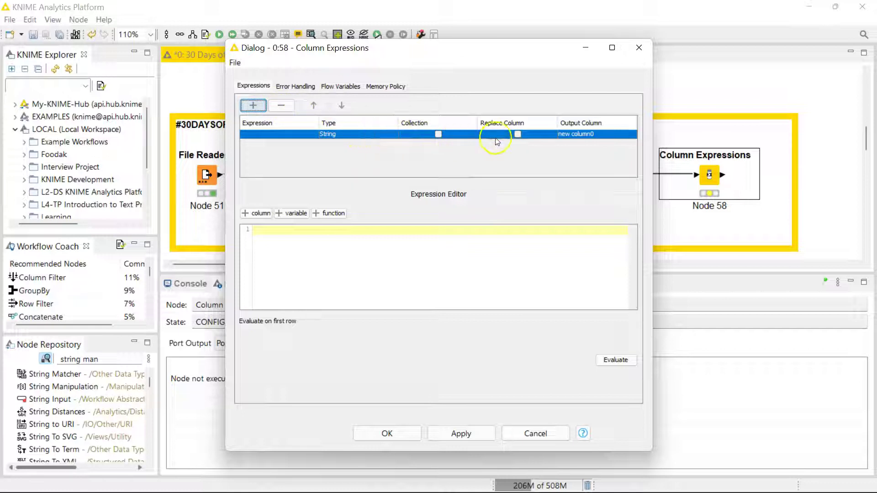
double_click(583, 134)
key("BackSpace")
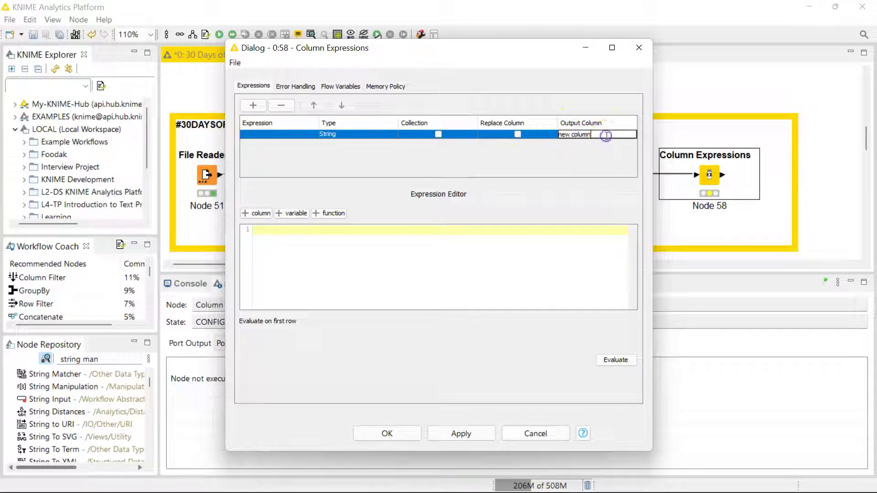
key("ctrl+a")
key("BackSpace")
Make the expression replace the existing FLIGHTNUM column
left_click(518, 134)
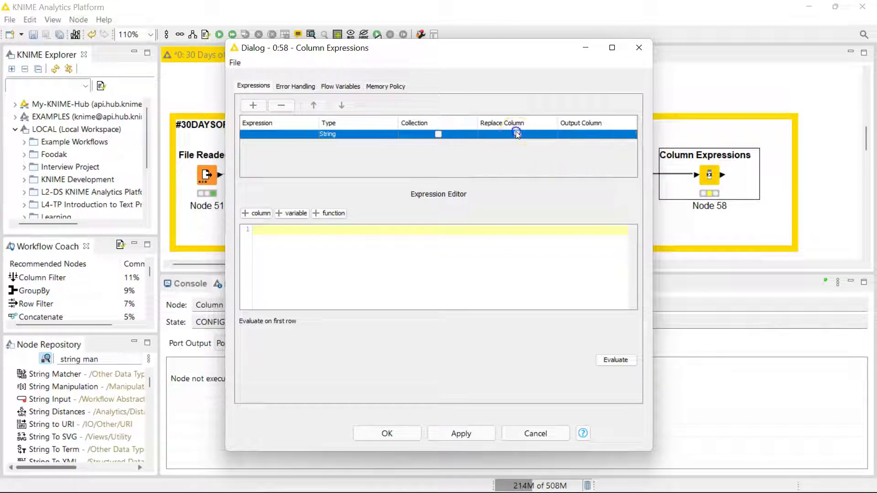
left_click(579, 136)
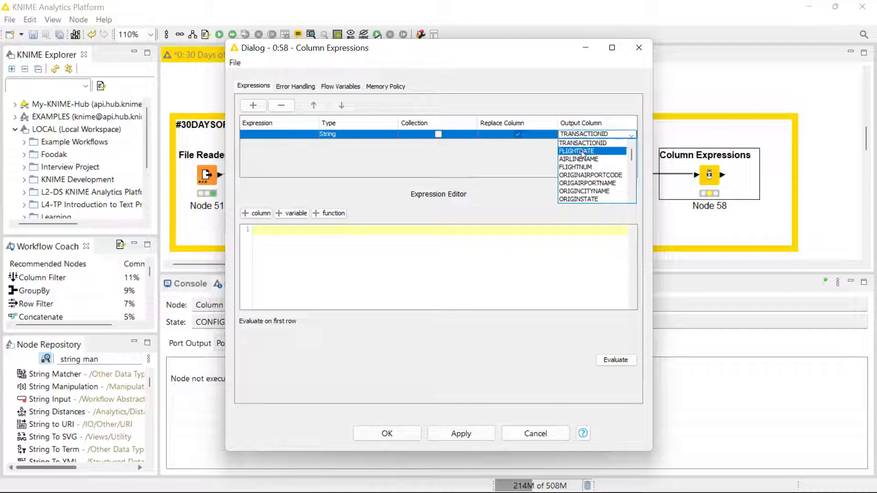
left_click(584, 168)
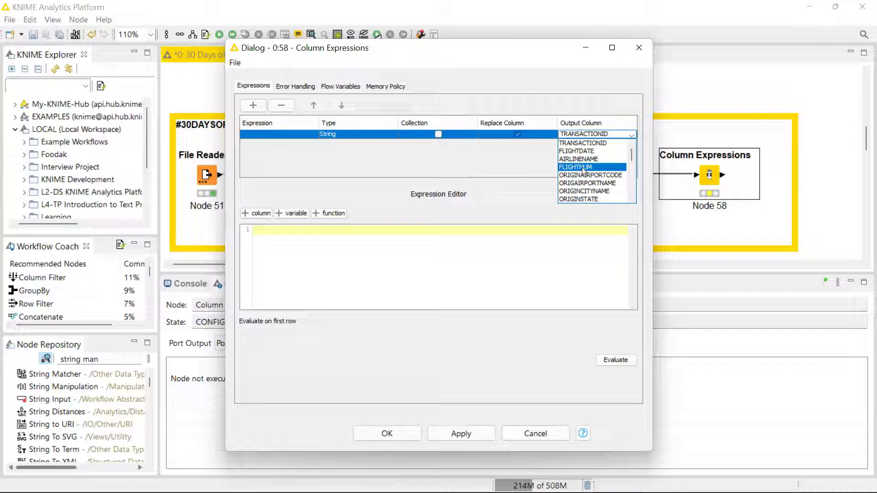
left_click(584, 168)
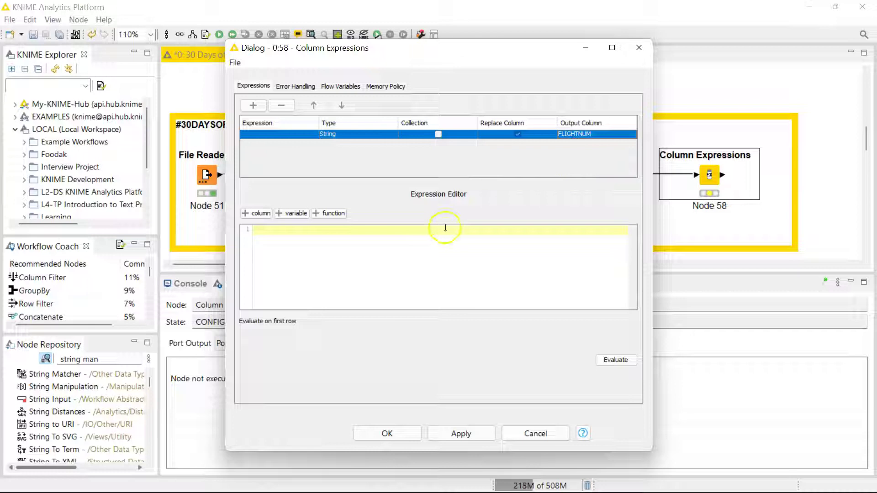
left_click(287, 227)
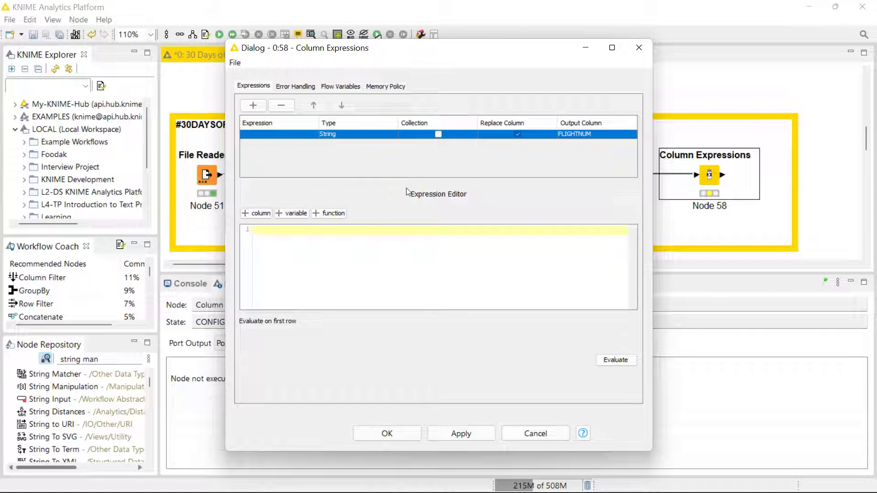
left_click(284, 234)
Browse the function list past acos(x) down to string functions such as right(str, len)
left_click(333, 217)
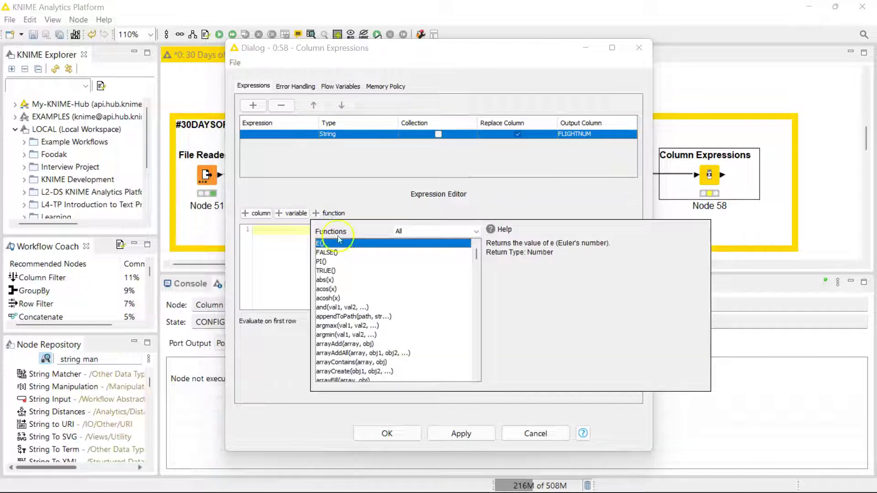
scroll(364, 323, "down", 10)
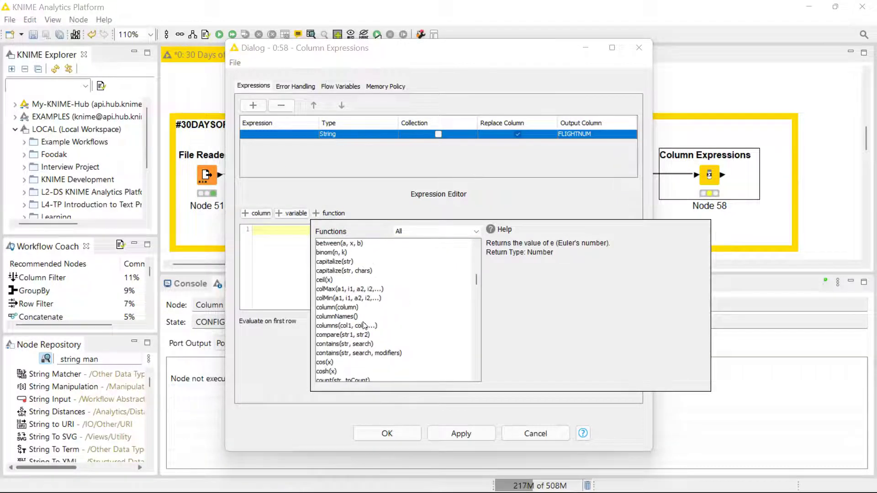
scroll(364, 325, "down", 20)
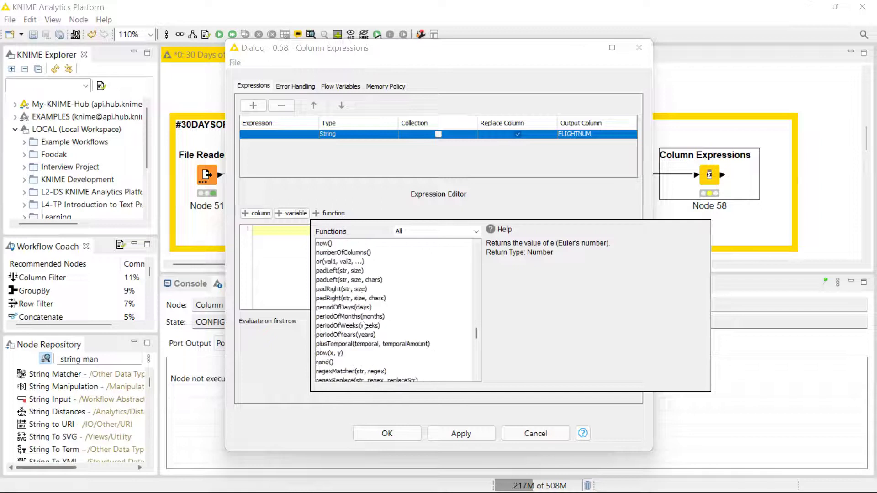
scroll(364, 325, "up", 20)
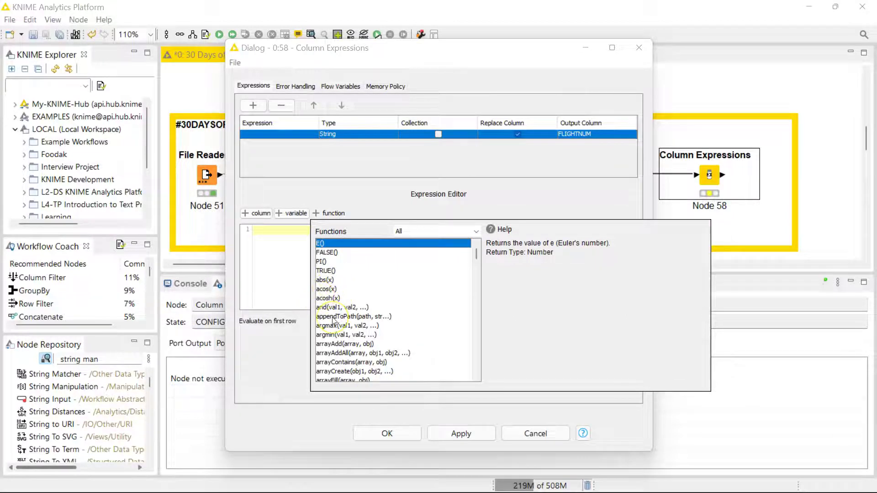
left_click(327, 290)
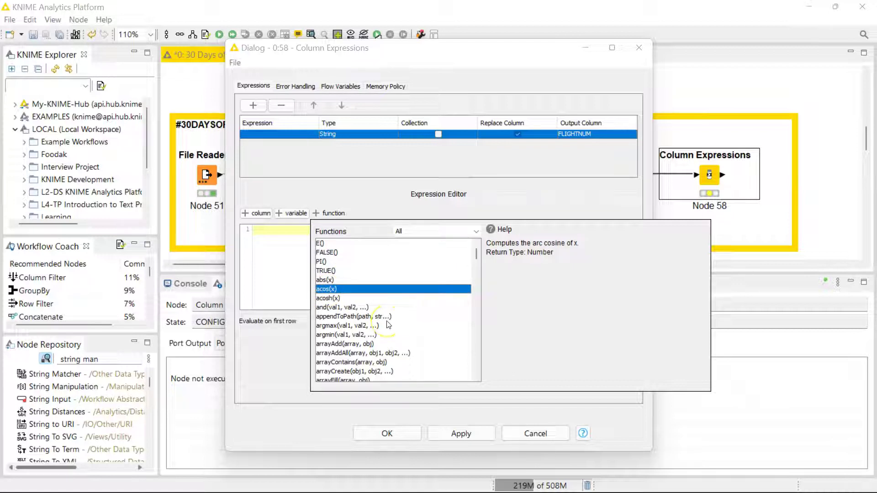
scroll(388, 325, "down", 1)
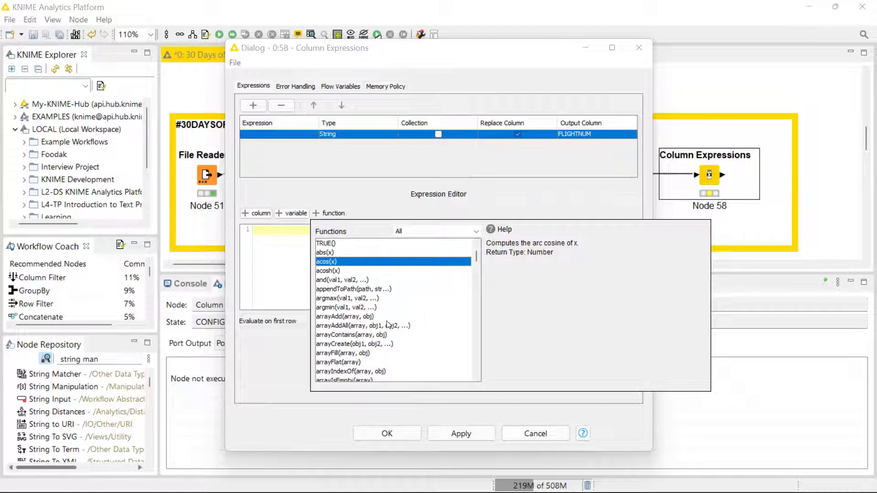
scroll(388, 325, "down", 2)
scroll(388, 325, "down", 4)
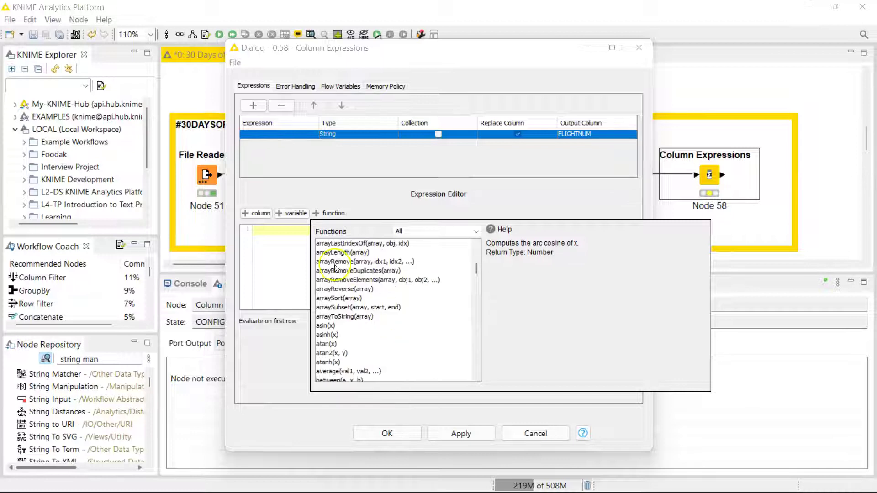
scroll(352, 343, "down", 8)
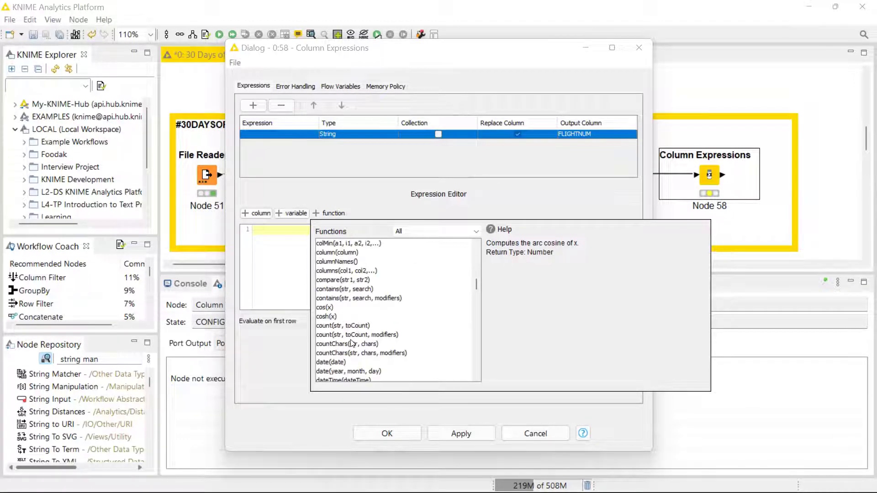
scroll(336, 326, "down", 1)
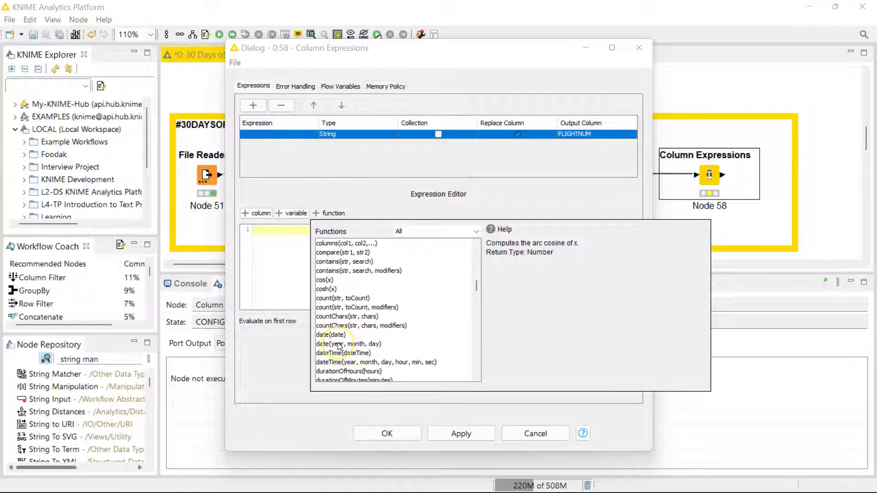
scroll(339, 346, "down", 2)
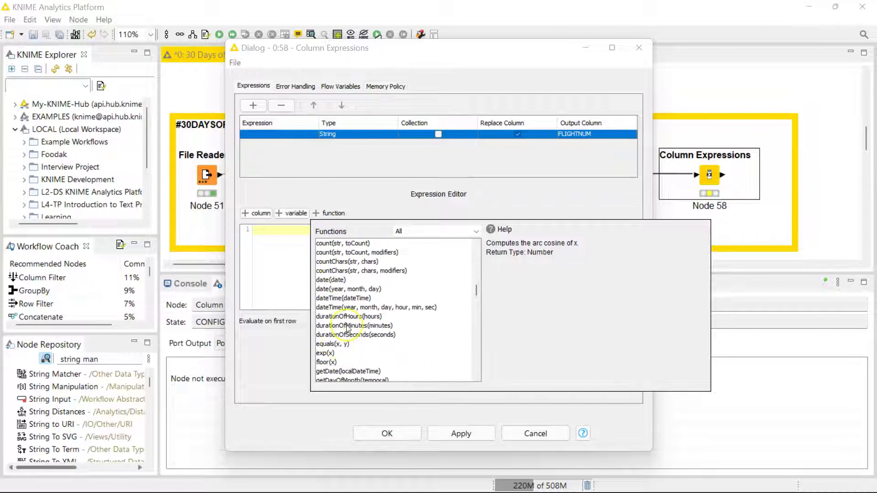
scroll(338, 320, "down", 2)
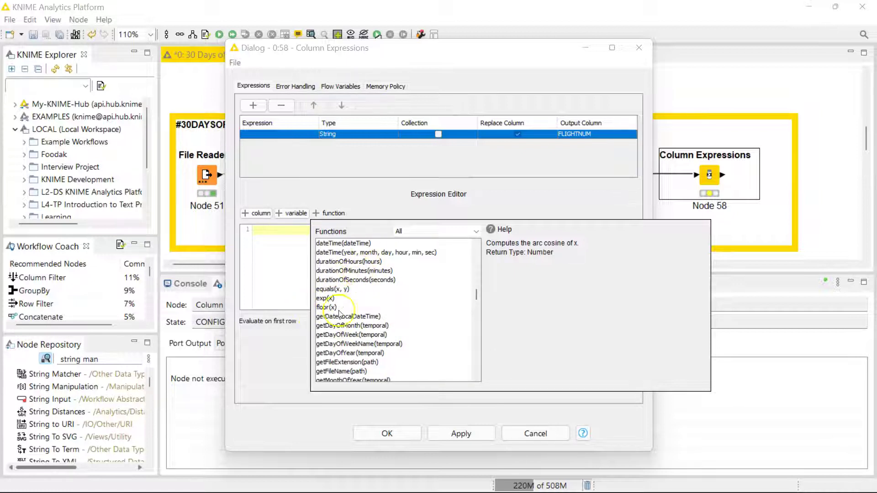
scroll(372, 349, "down", 6)
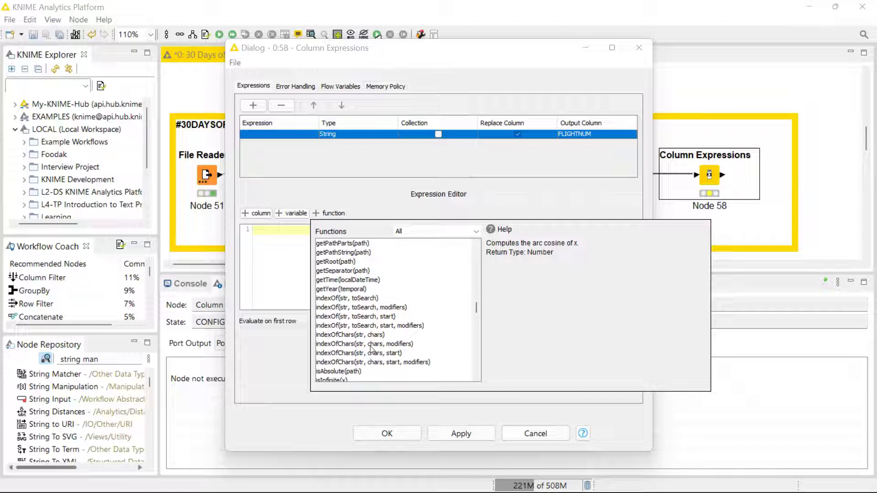
scroll(372, 350, "down", 1)
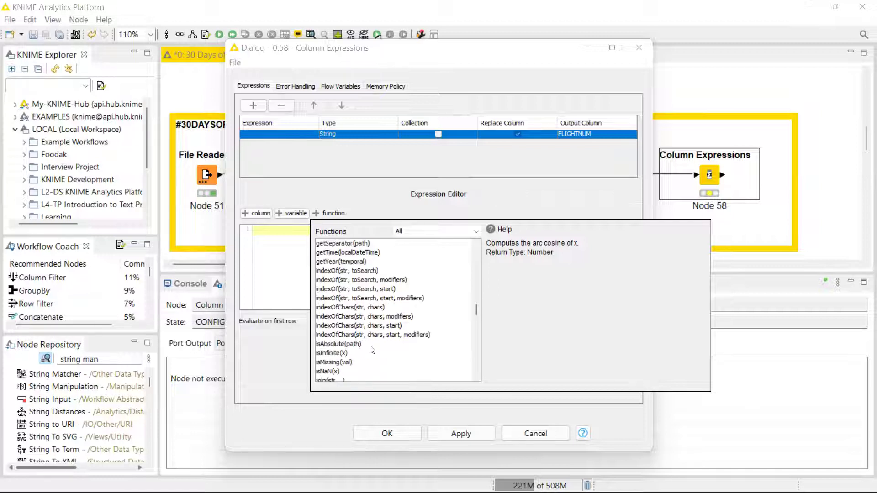
scroll(372, 361, "down", 10)
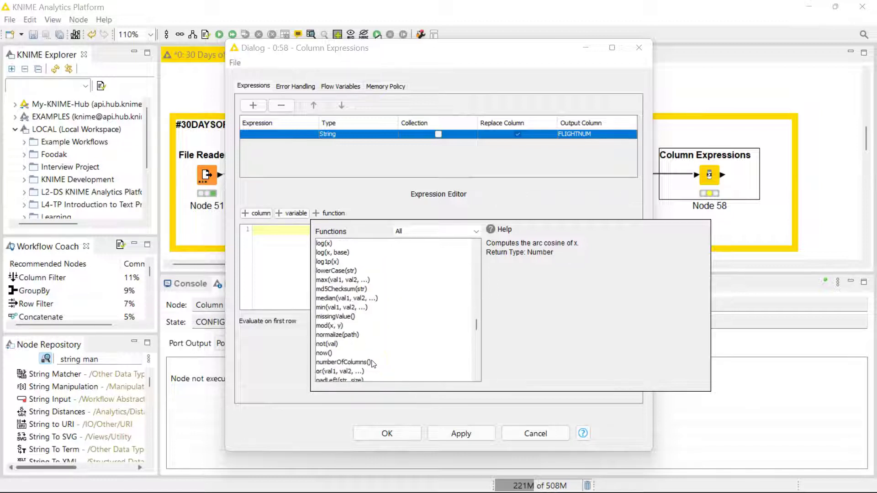
scroll(372, 364, "down", 8)
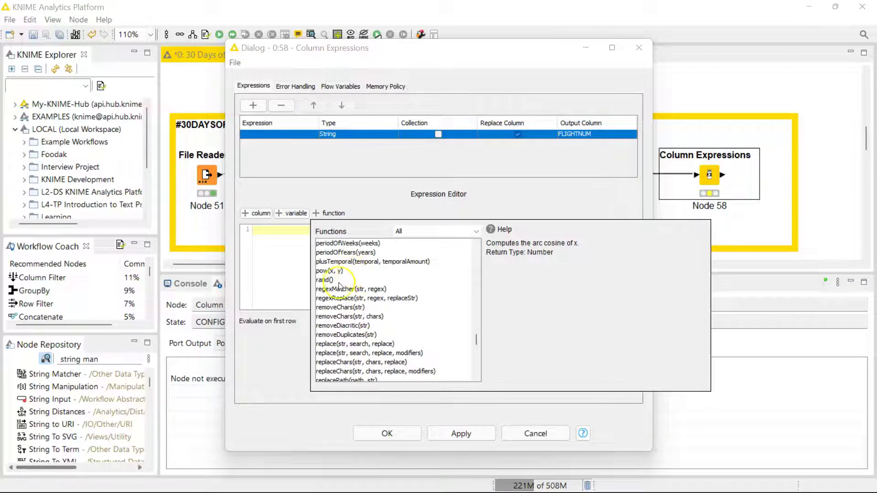
scroll(339, 285, "down", 3)
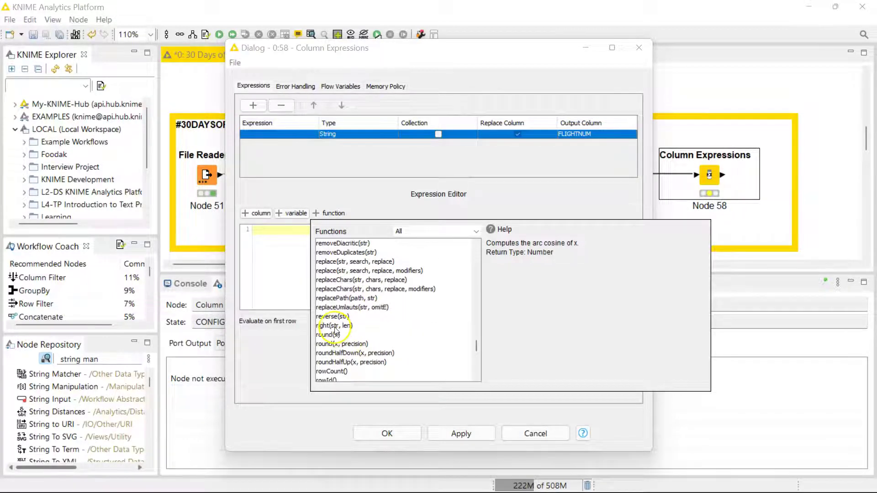
Build the expression right(column("AIRLINENAME"),2) from the function and column lists
left_click(335, 326)
double_click(335, 327)
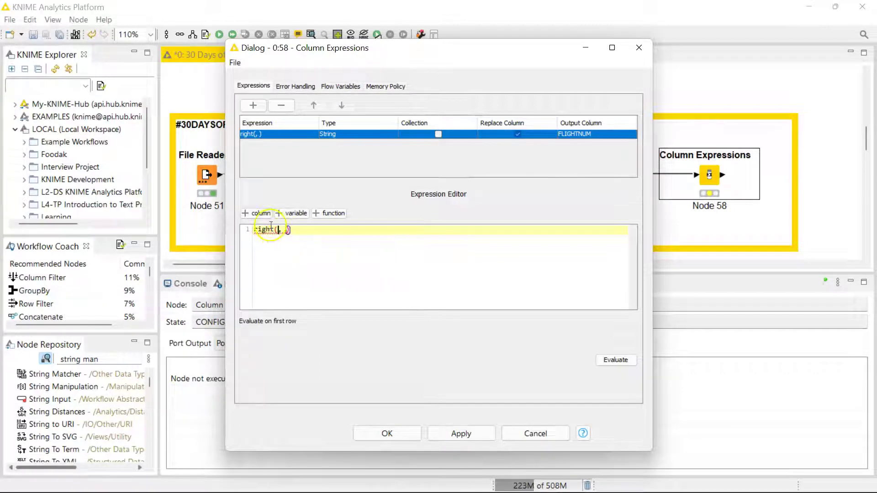
left_click(257, 213)
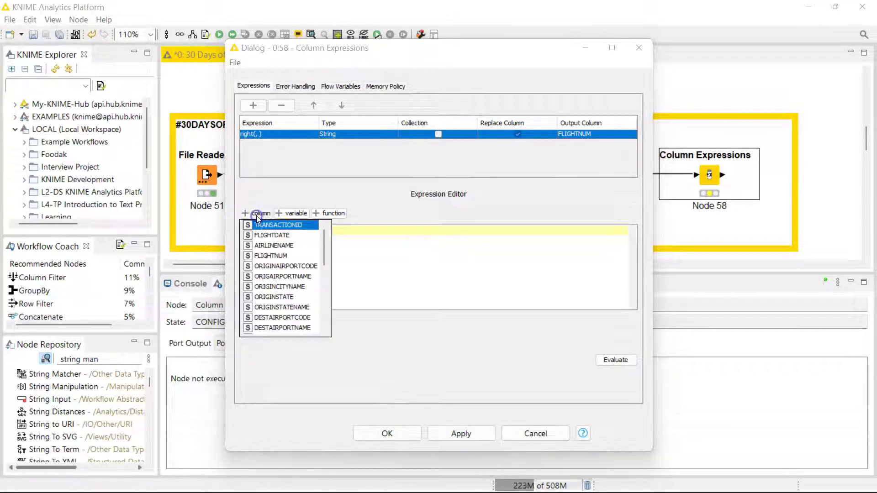
left_click(276, 246)
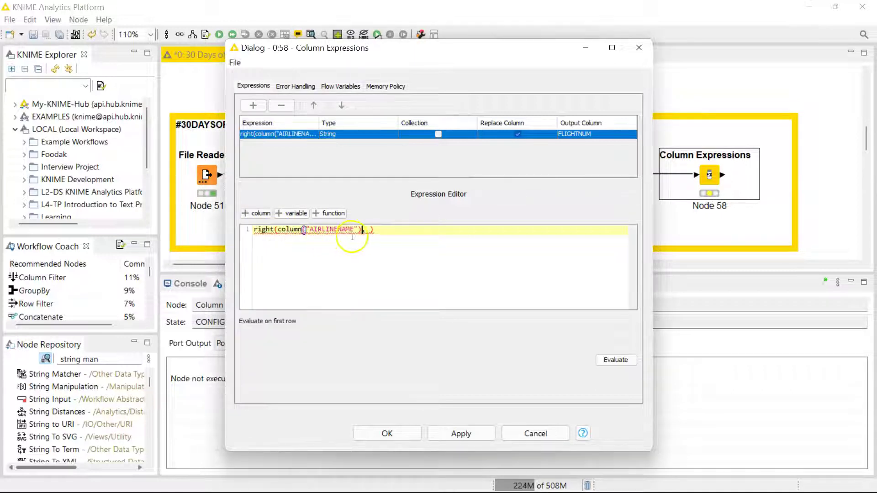
left_click(368, 231)
key("Delete")
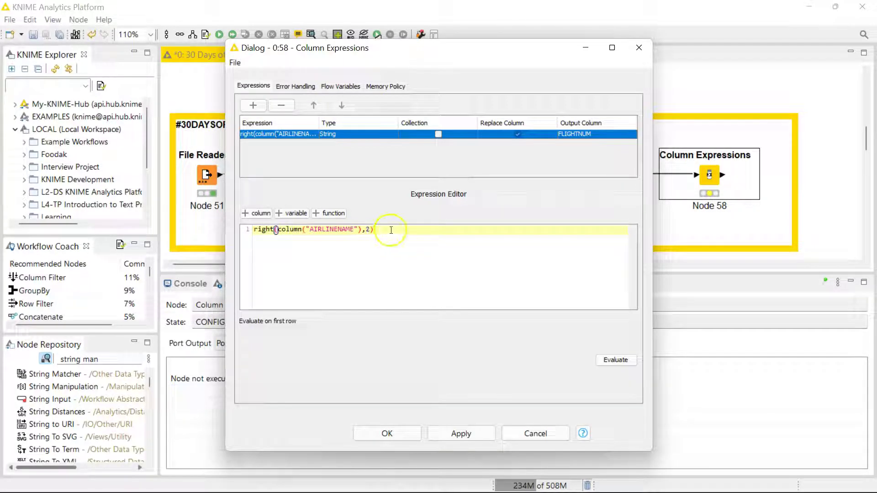
left_click(392, 230)
Wrap it as join(right(column("AIRLINENAME"),2),column("FLIGHTNUM")) and evaluate the first row to WN2128
left_click(255, 229)
type("join")
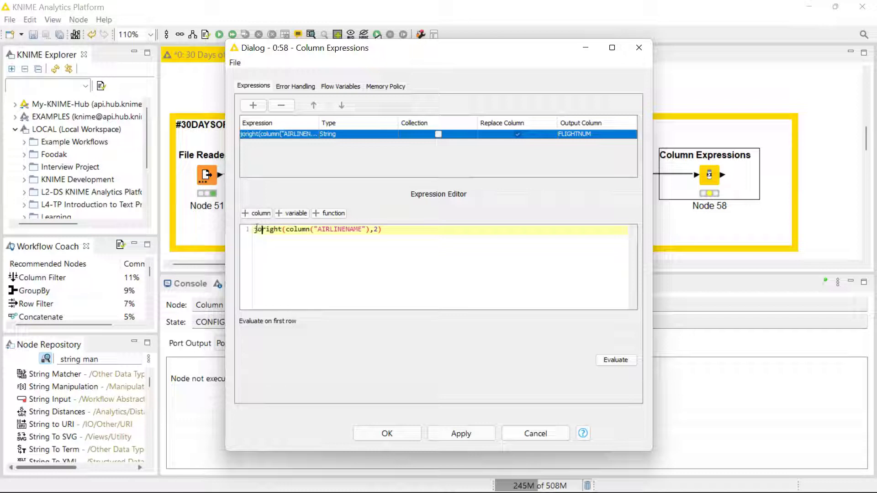
type("(")
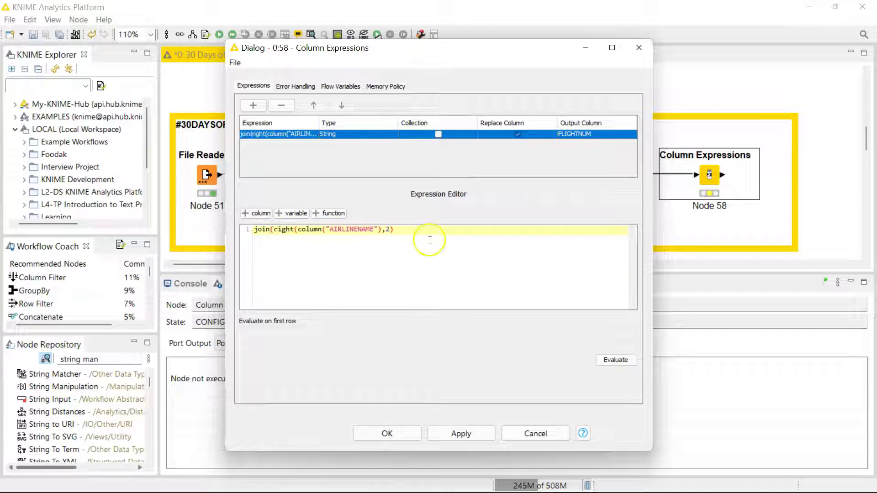
left_click(409, 231)
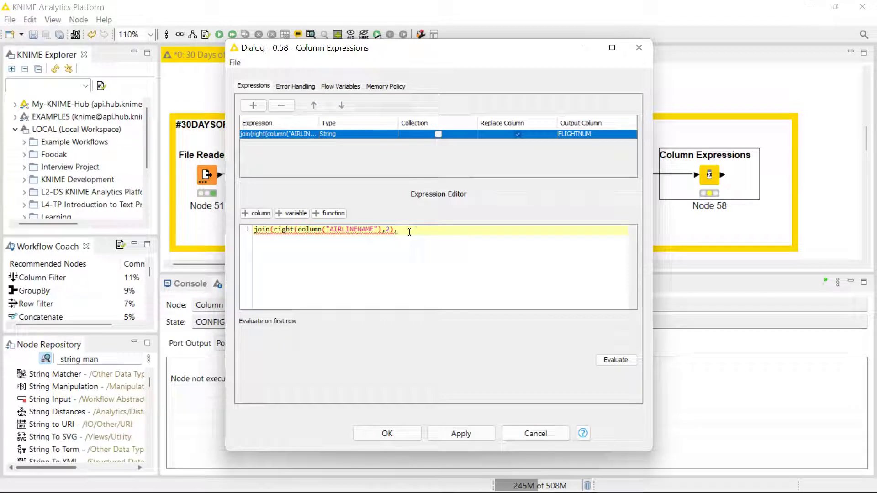
type(",")
left_click(259, 211)
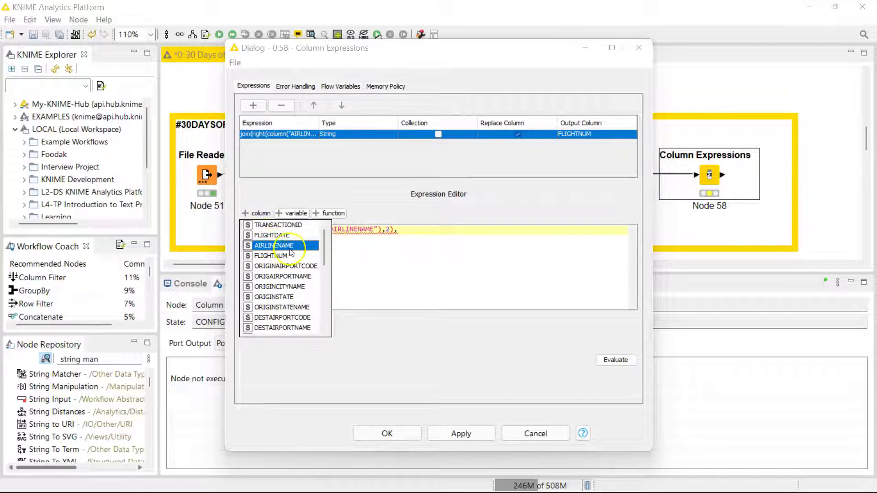
left_click(282, 256)
double_click(282, 256)
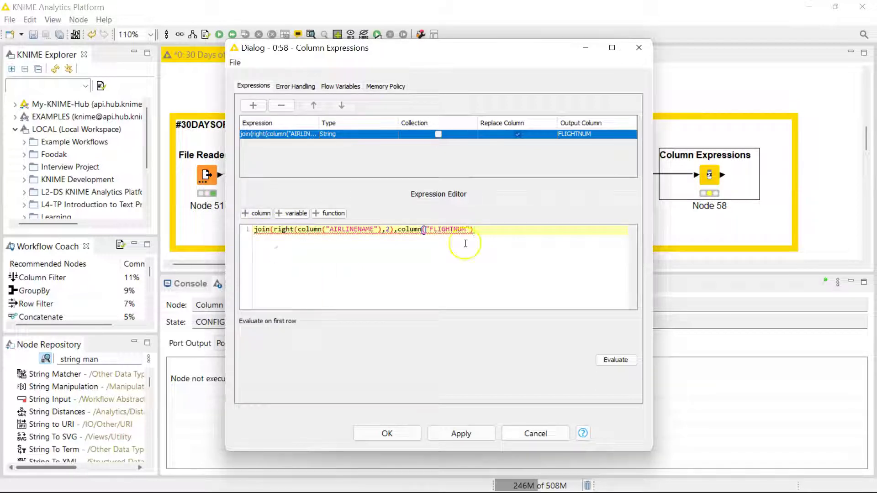
type(")")
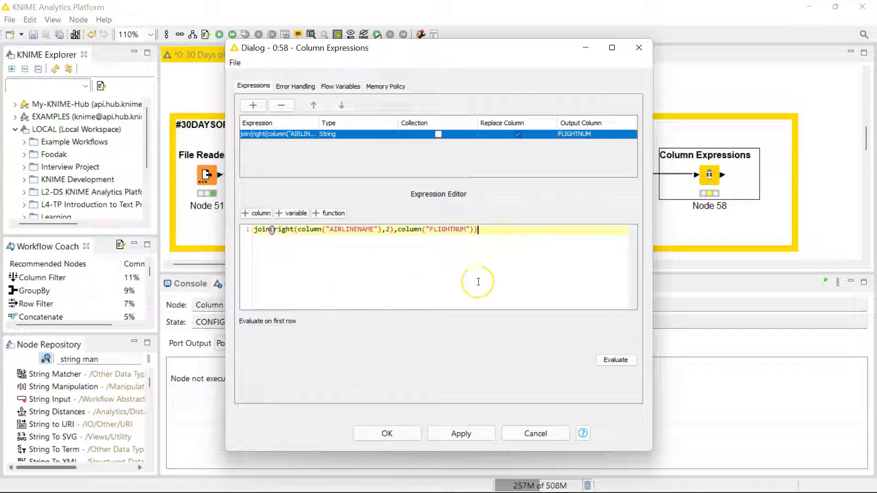
left_click(606, 362)
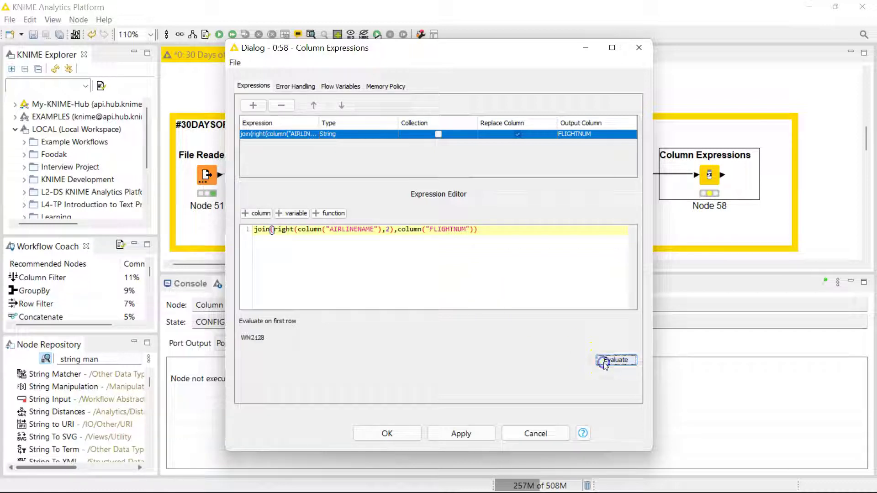
Add and delete a temporary String expression row, then view the Error Handling options
mouse_move(288, 331)
left_mouse_down()
mouse_move(248, 343)
mouse_move(259, 342)
mouse_move(269, 360)
mouse_move(295, 341)
left_mouse_up()
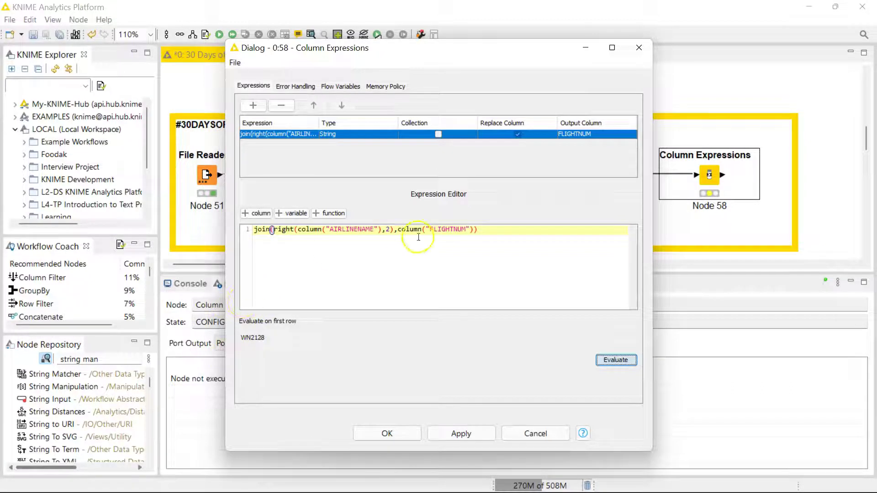
left_click(258, 110)
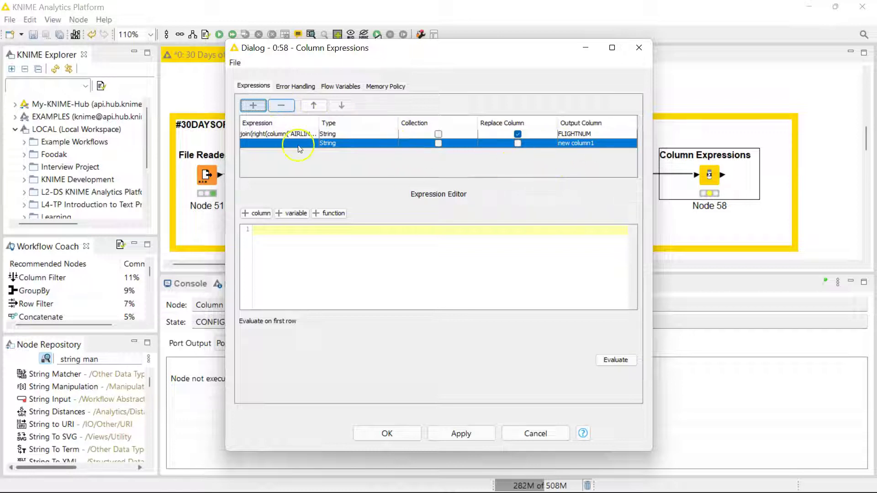
left_click(335, 144)
left_click(335, 144)
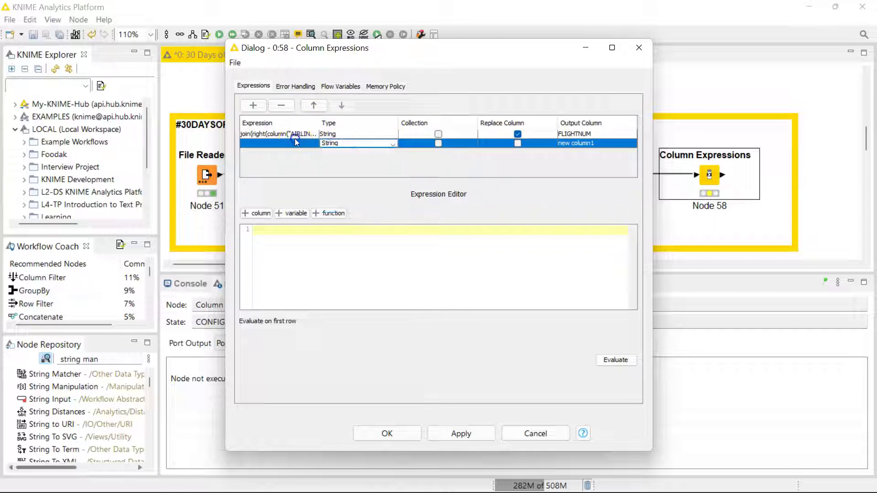
left_click(281, 106)
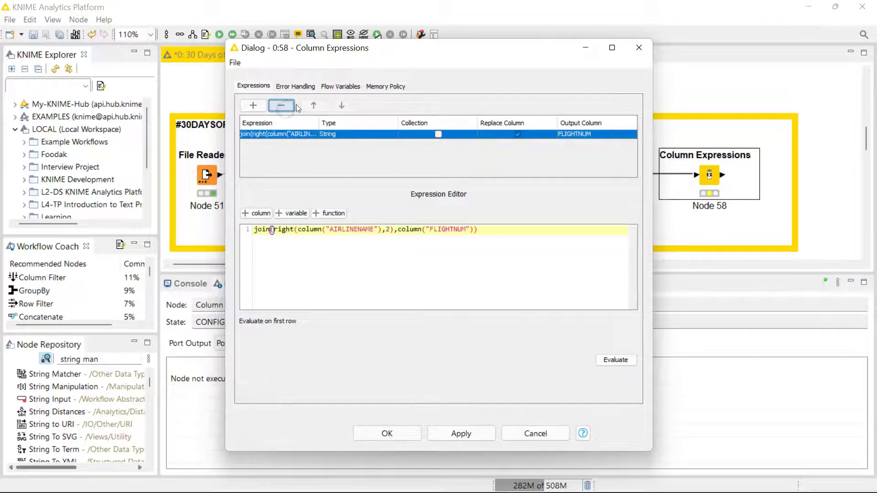
left_click(310, 90)
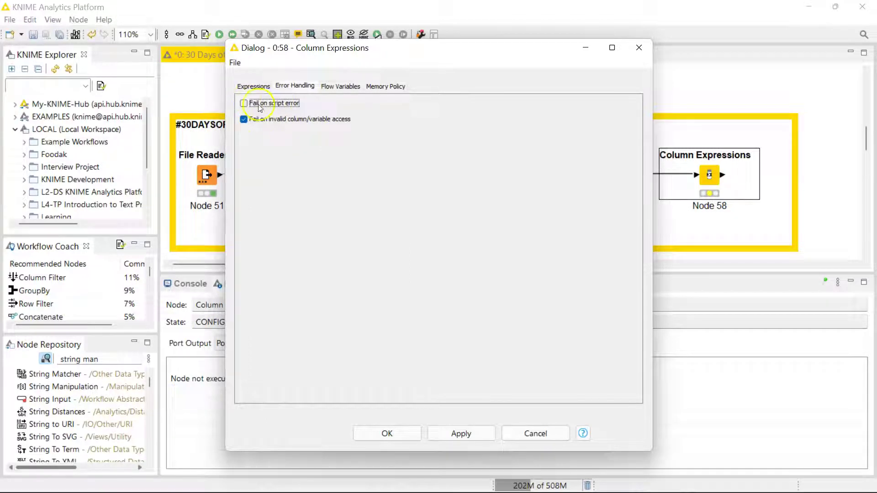
Inspect the Flow Variables settings, then return to the Expressions tab
left_click(345, 86)
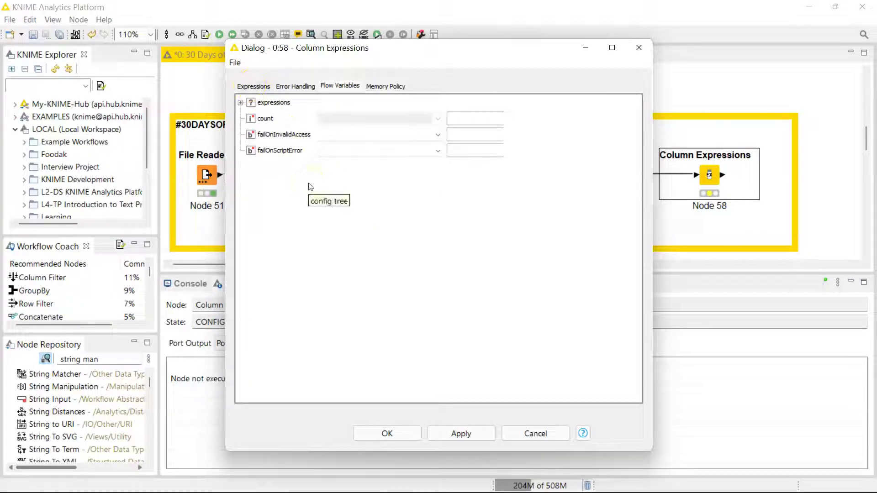
left_click(262, 88)
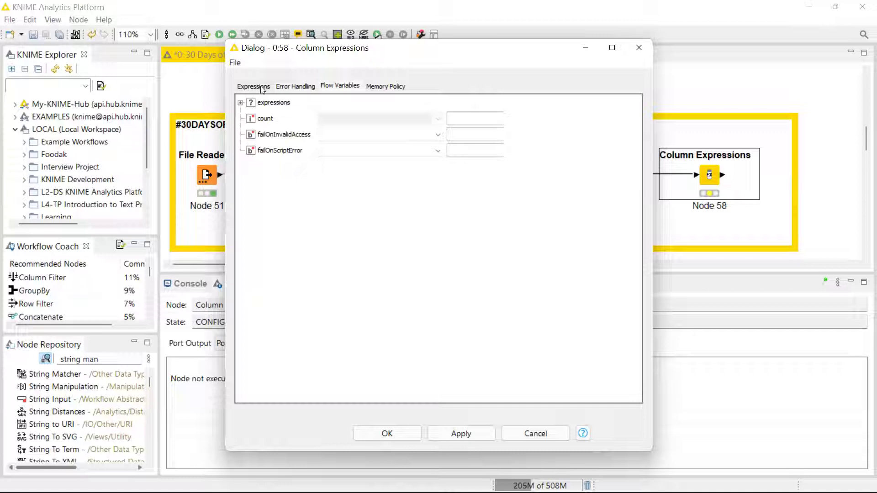
left_click(346, 87)
left_click(263, 85)
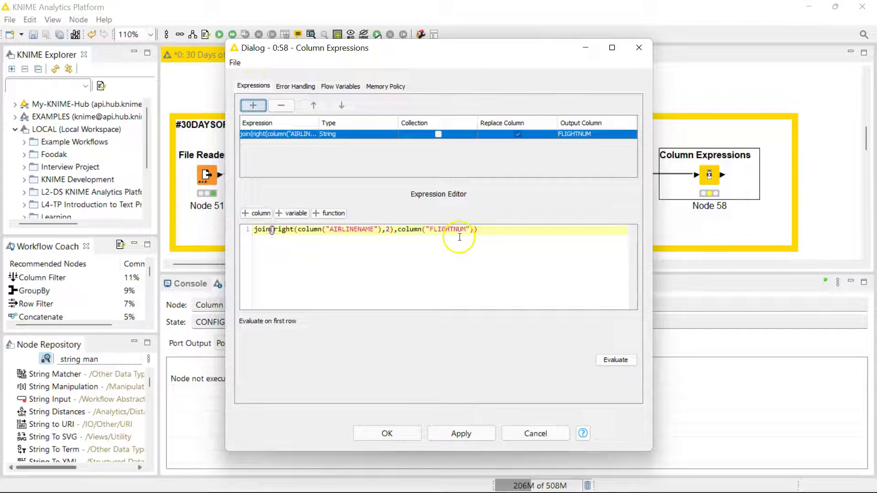
Apply the settings, execute Node 58, and compare its FLIGHTNUM values (WN2128, WN591) with Column Filter's
left_click(487, 232)
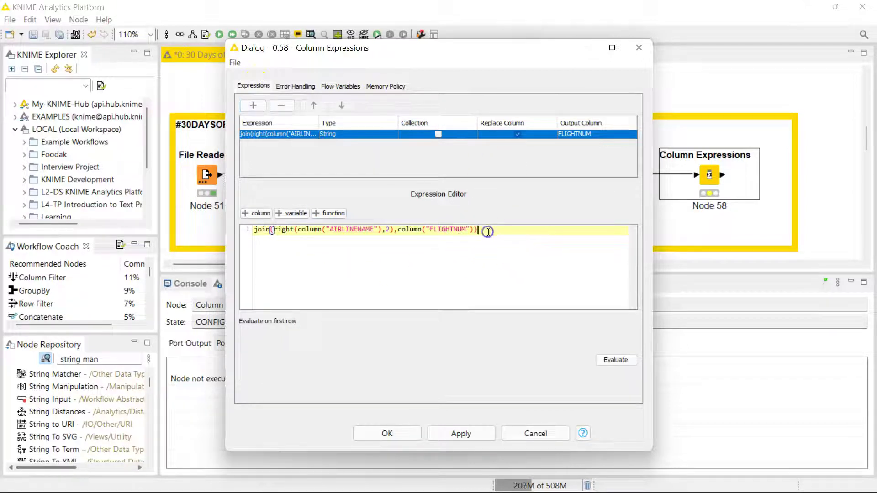
left_click(388, 433)
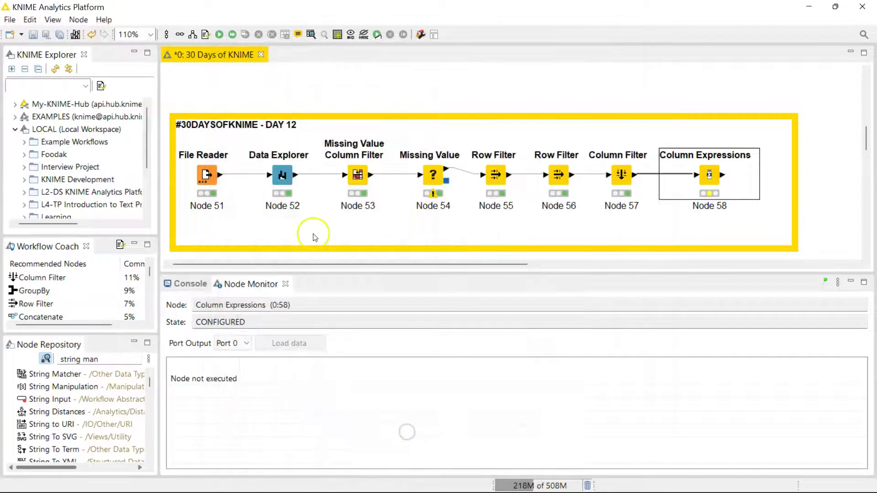
left_click(220, 35)
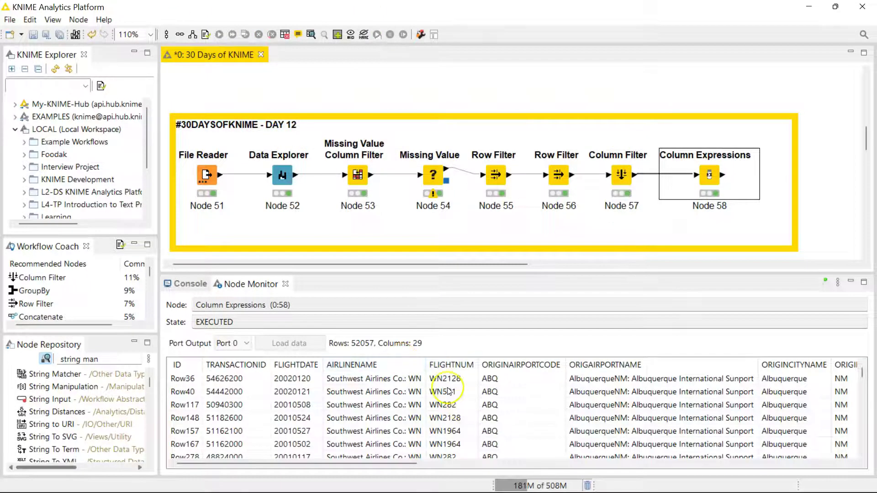
left_click(623, 177)
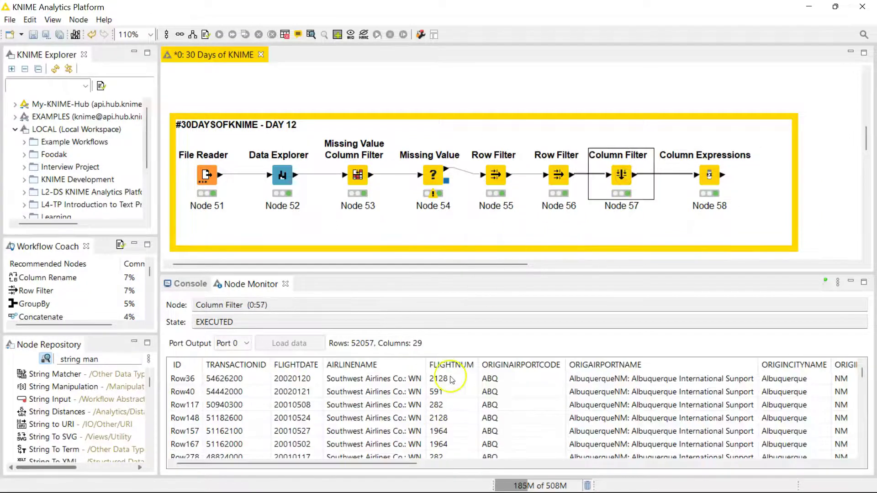
left_click(705, 185)
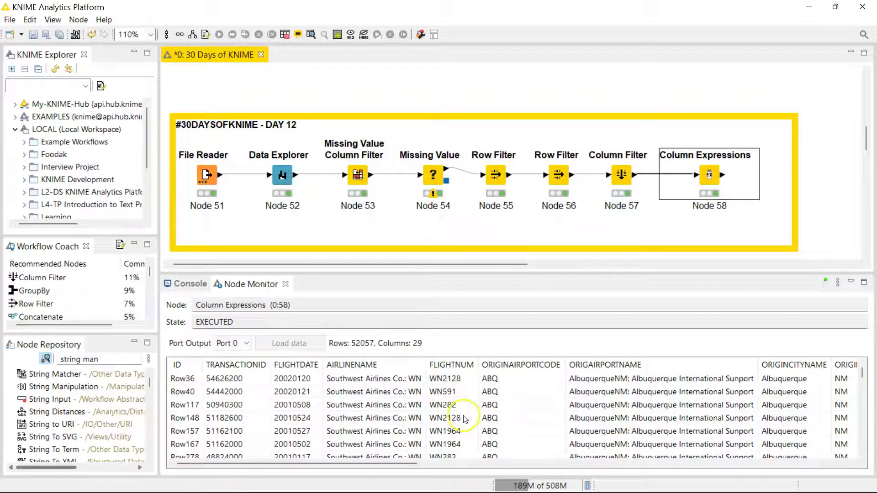
Scroll through Node 58's output to check airline-prefixed flight numbers such as FL363 and DL679
scroll(465, 419, "down", 5)
scroll(465, 420, "down", 5)
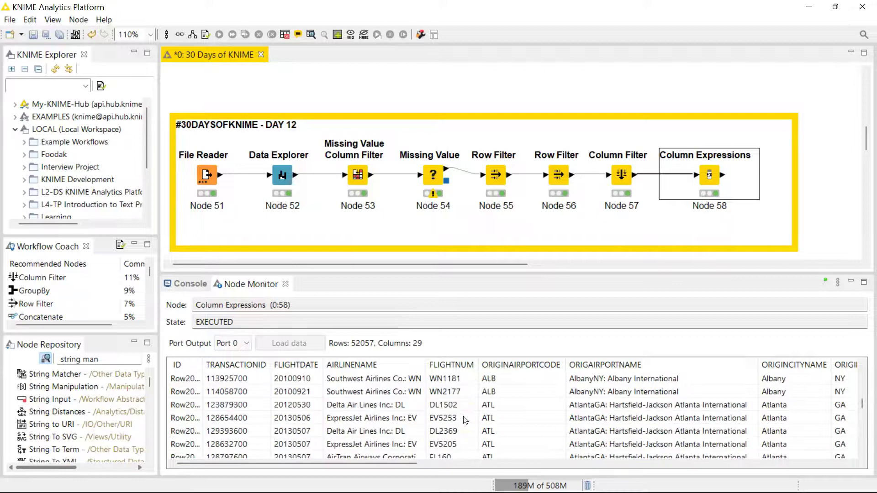
scroll(465, 419, "down", 5)
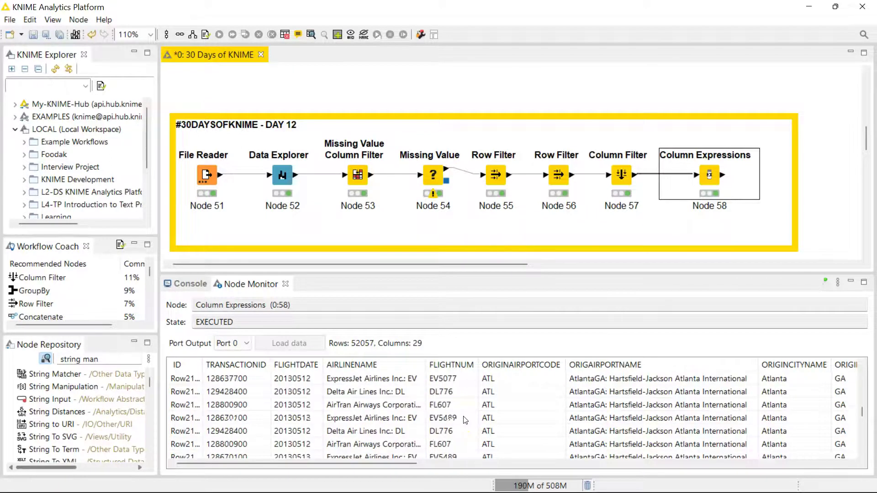
scroll(465, 420, "down", 2)
scroll(465, 419, "down", 3)
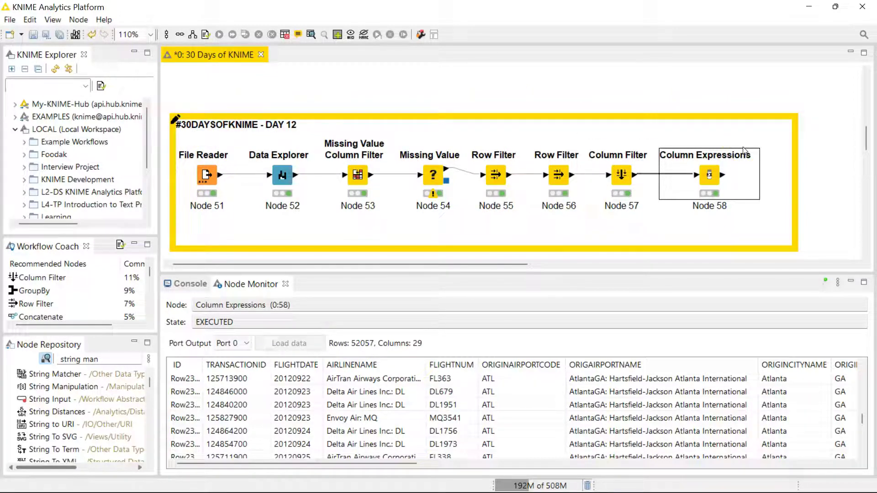
left_click(698, 190)
scroll(824, 184, "right", 5)
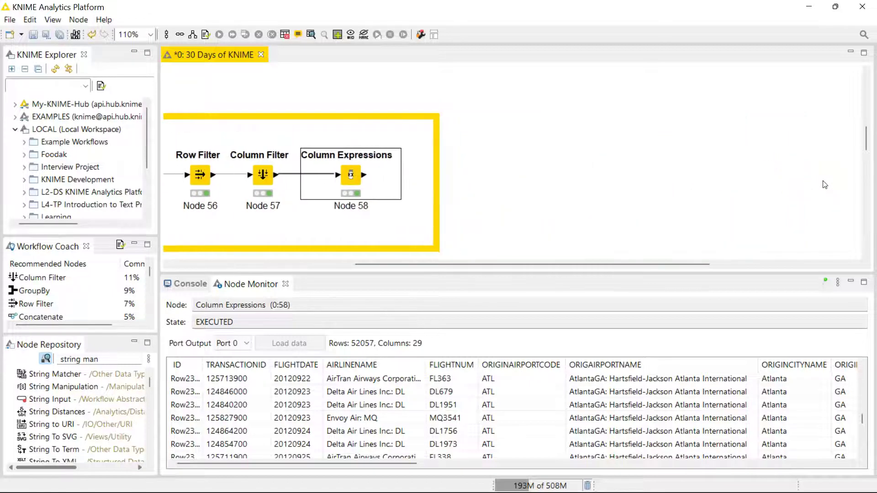